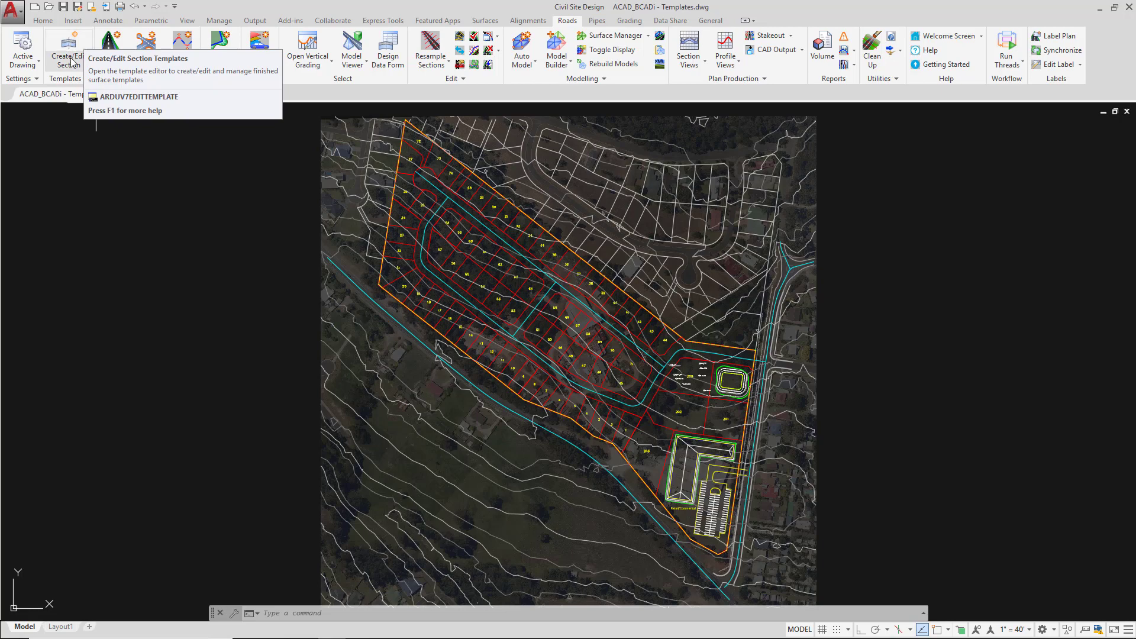
Open the template editor for creating and editing section templates.
left_click(74, 62)
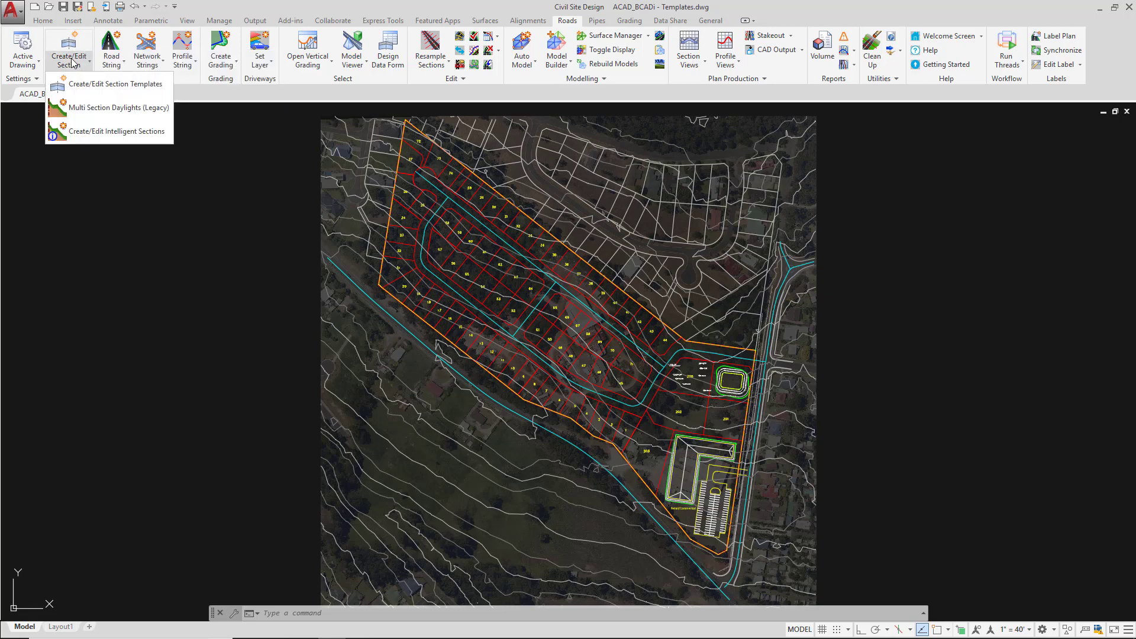
left_click(113, 86)
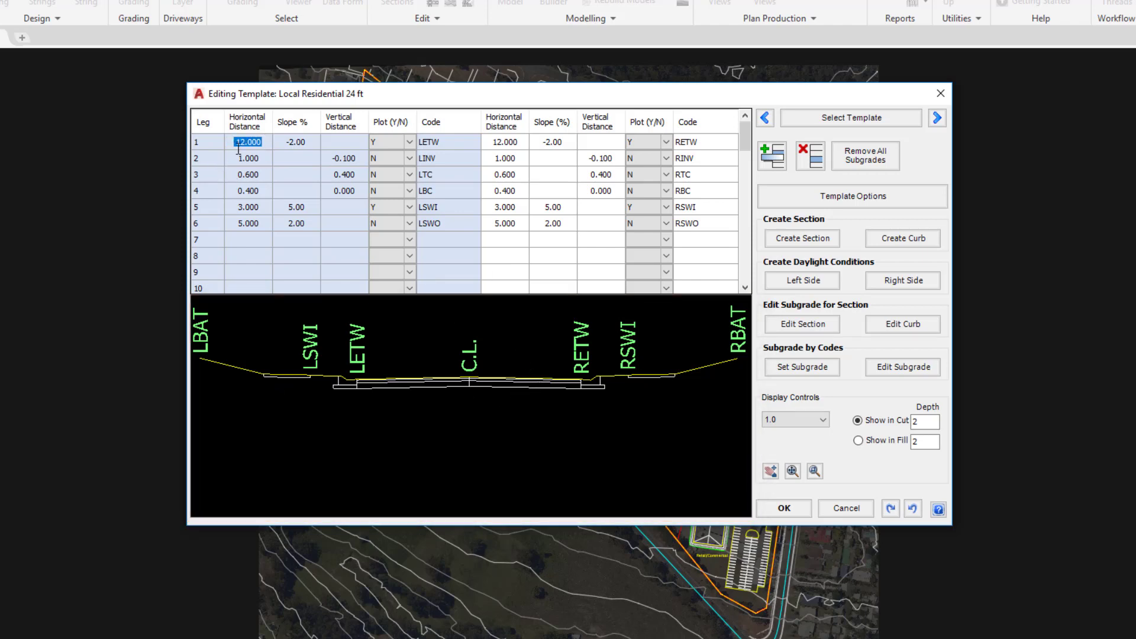
Try a horizontal distance of 15 for the left LETW leg and restore it to 12.
type("15")
key("Return")
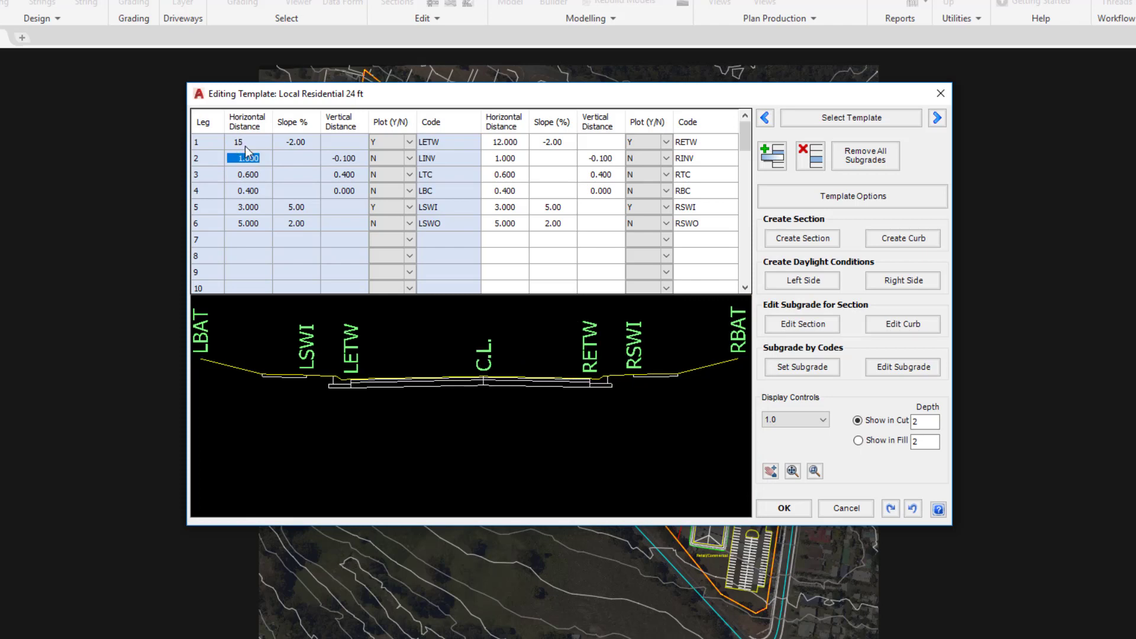
type("12")
key("Return")
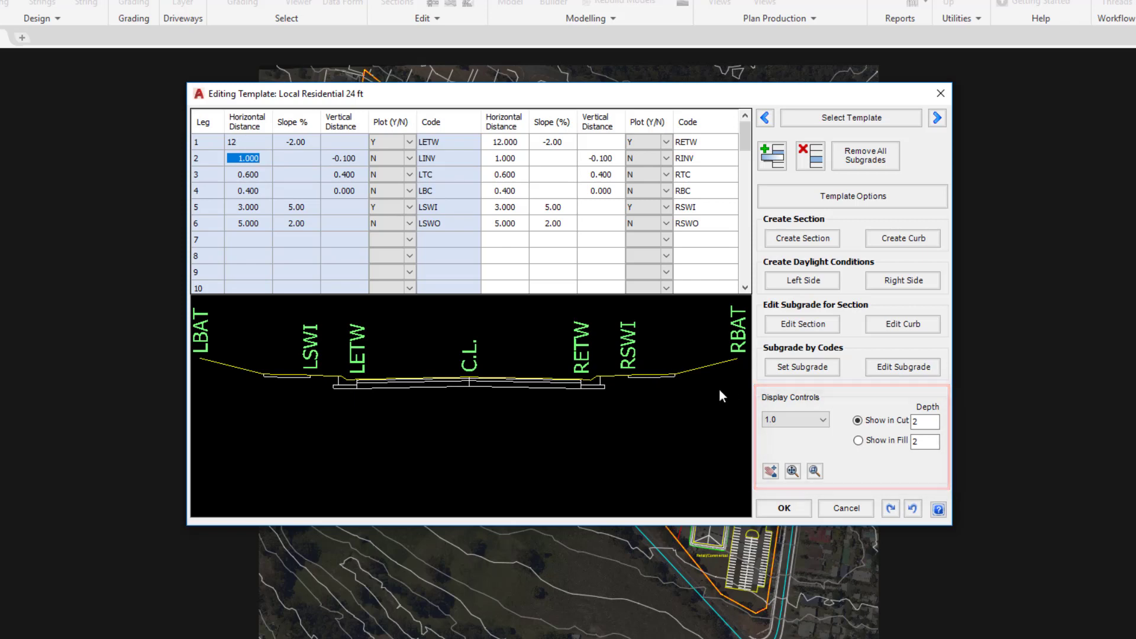
Preview the cross section with the display factor at 1.0, switching between fill and cut and inspecting it at different magnifications.
left_click(817, 421)
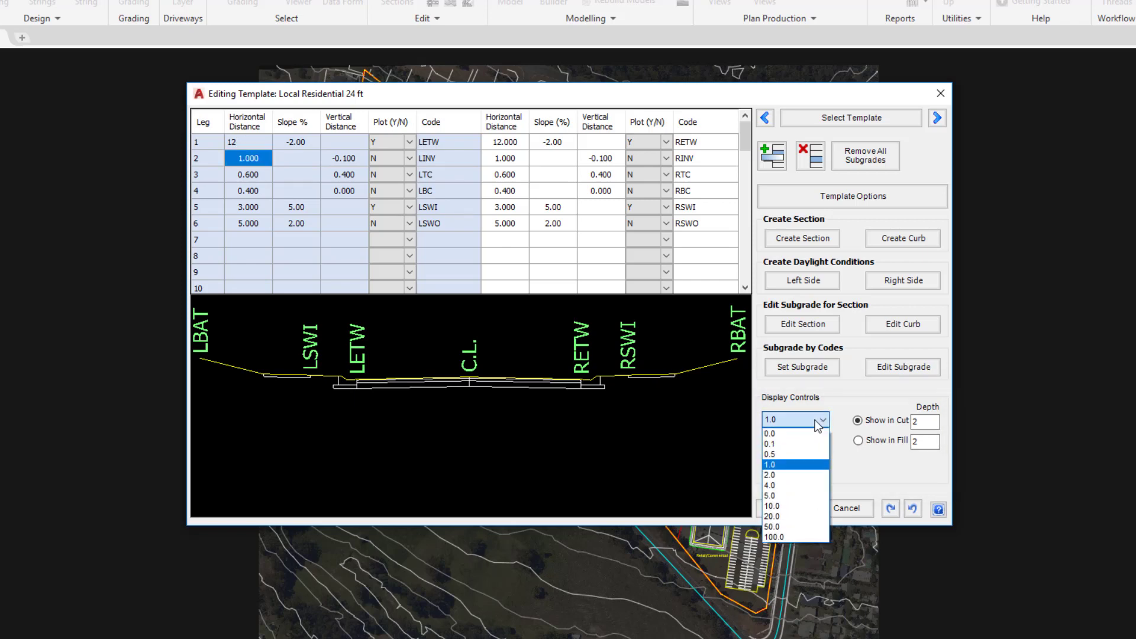
left_click(800, 465)
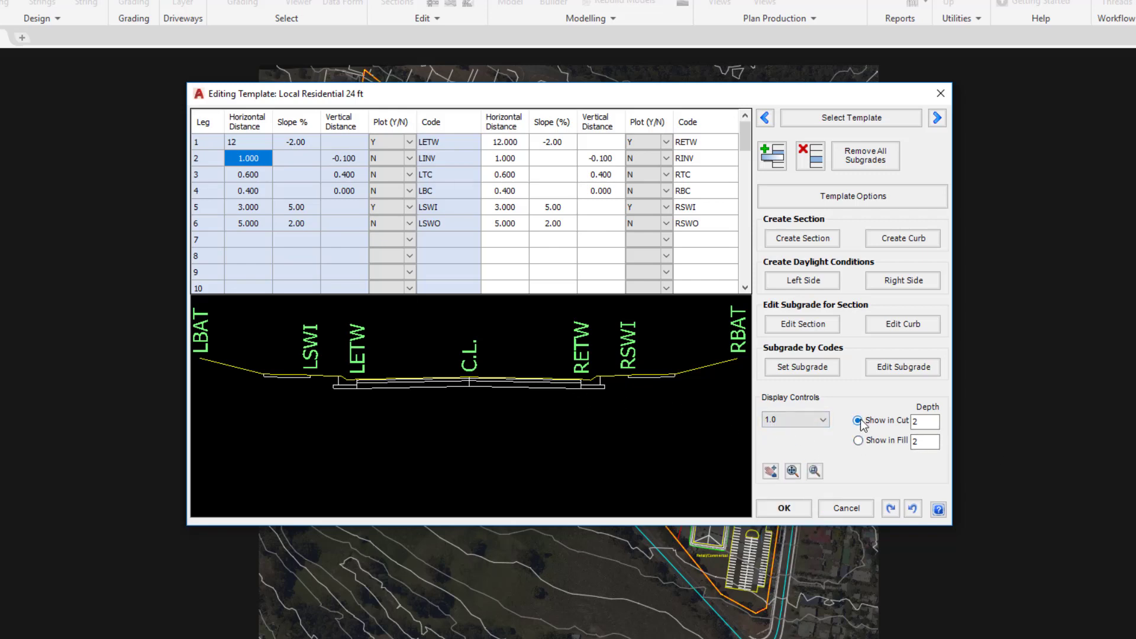
double_click(922, 420)
left_click(878, 440)
left_click(883, 422)
scroll(530, 351, "down", 1)
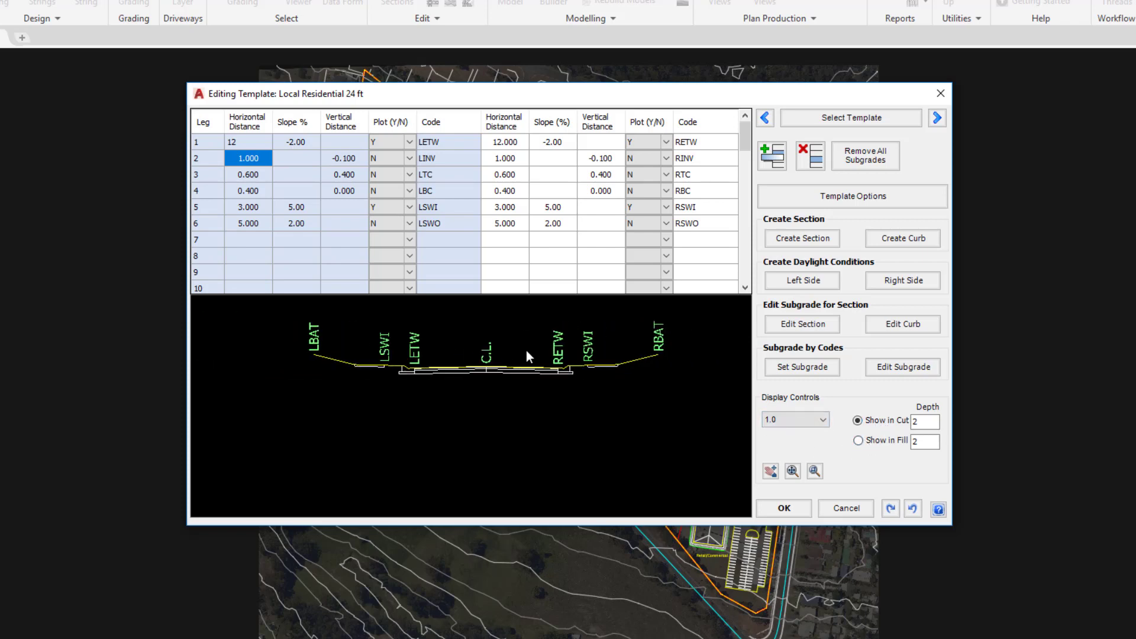
scroll(527, 349, "up", 5)
scroll(515, 408, "down", 4)
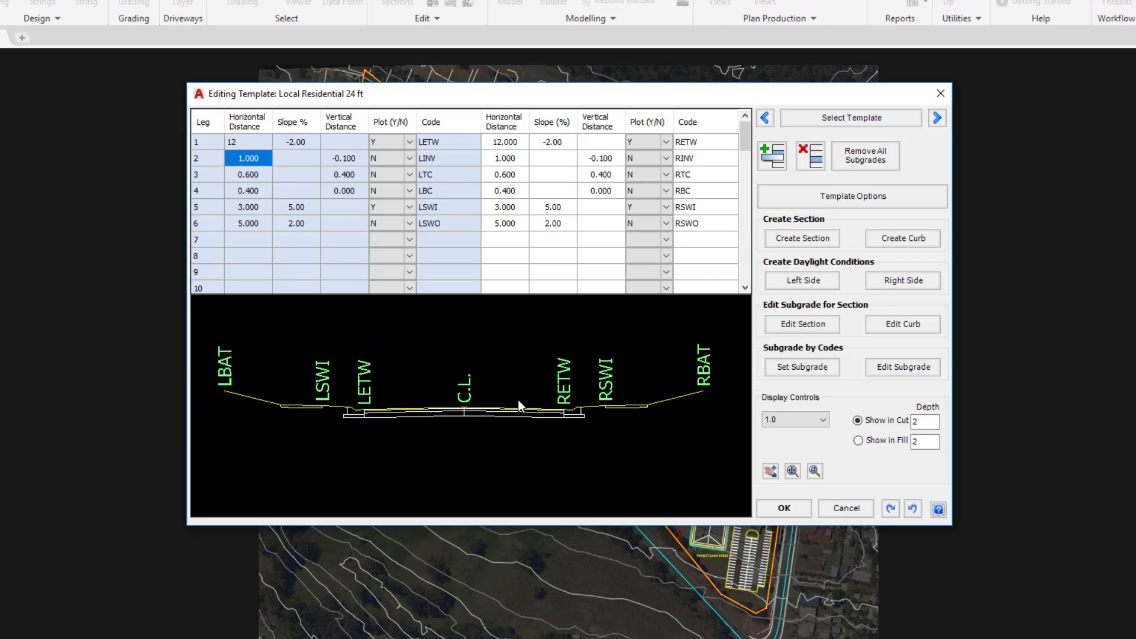
scroll(444, 375, "up", 1)
scroll(456, 425, "down", 1)
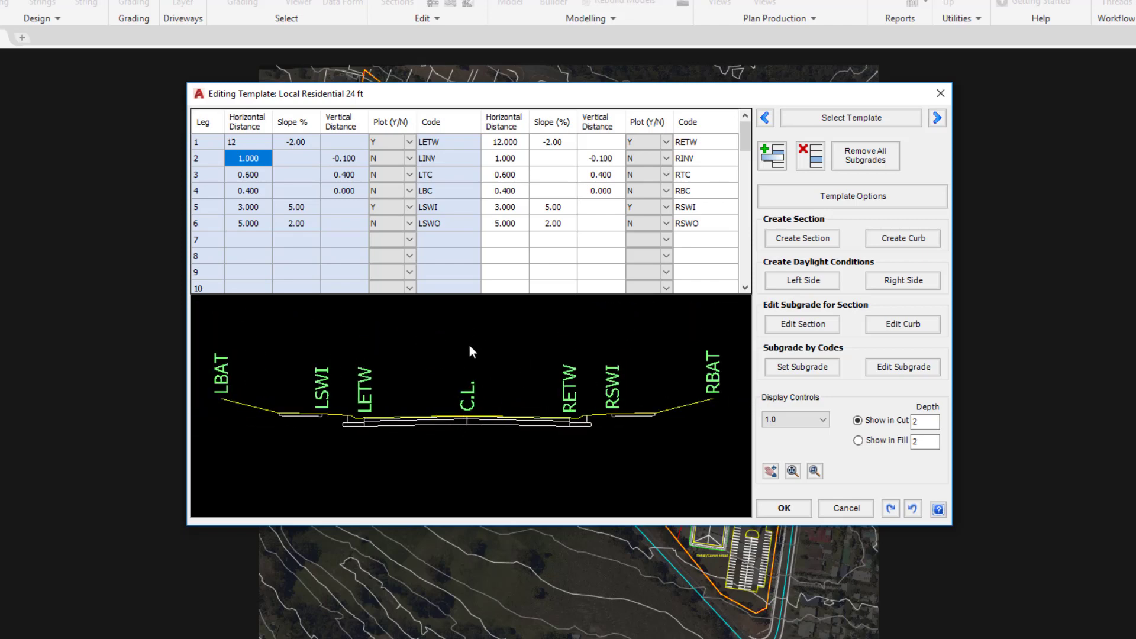
middle_click_drag(472, 349, 451, 338)
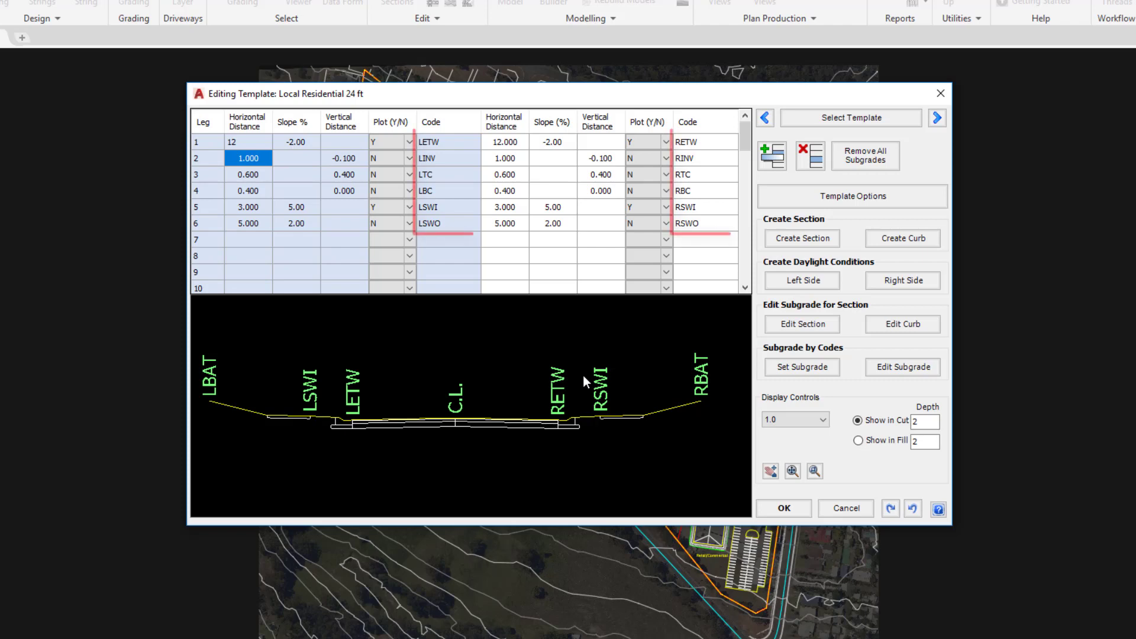
Review the template's left-side point codes and the subgrade layers between the centreline and LETW in the preview.
left_click(444, 141)
left_click(437, 159)
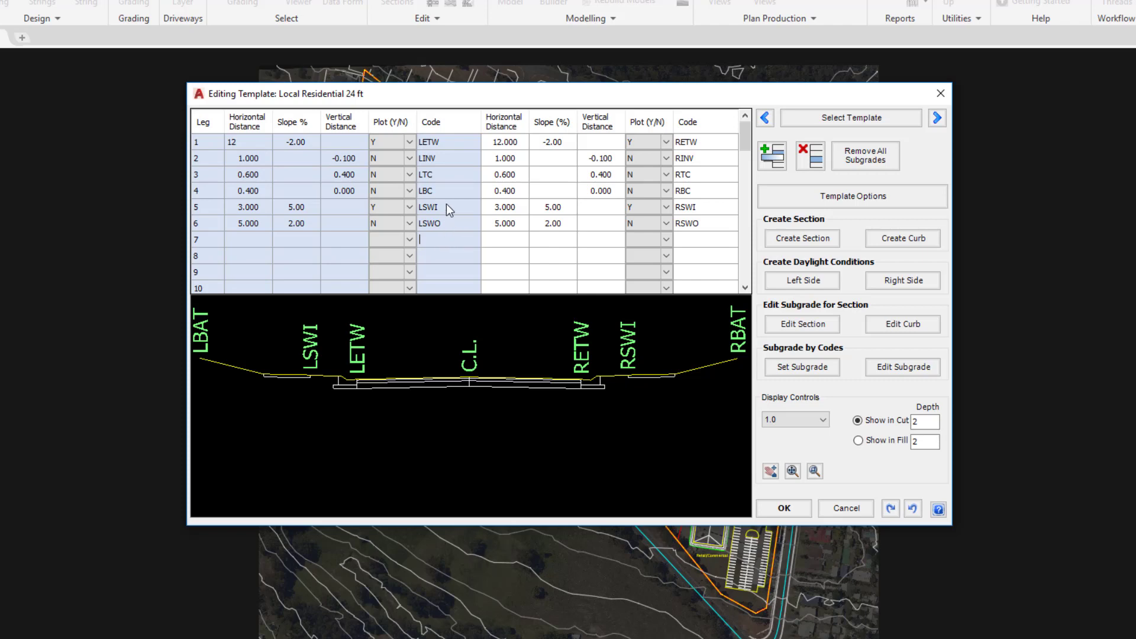
left_click(463, 174)
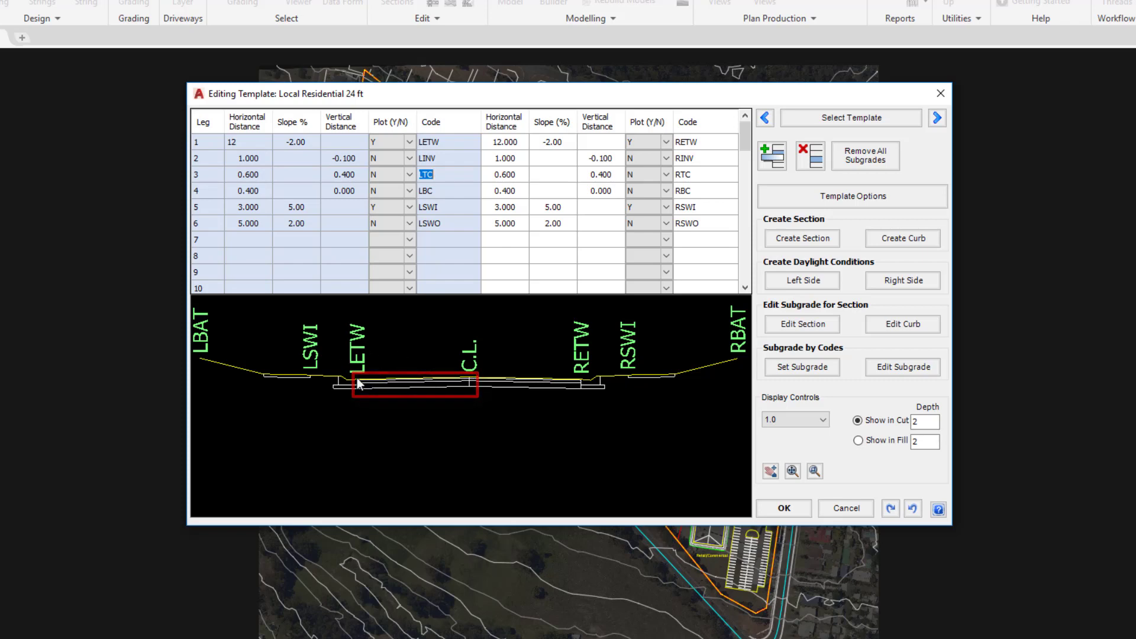
left_click(399, 385)
left_click(403, 382)
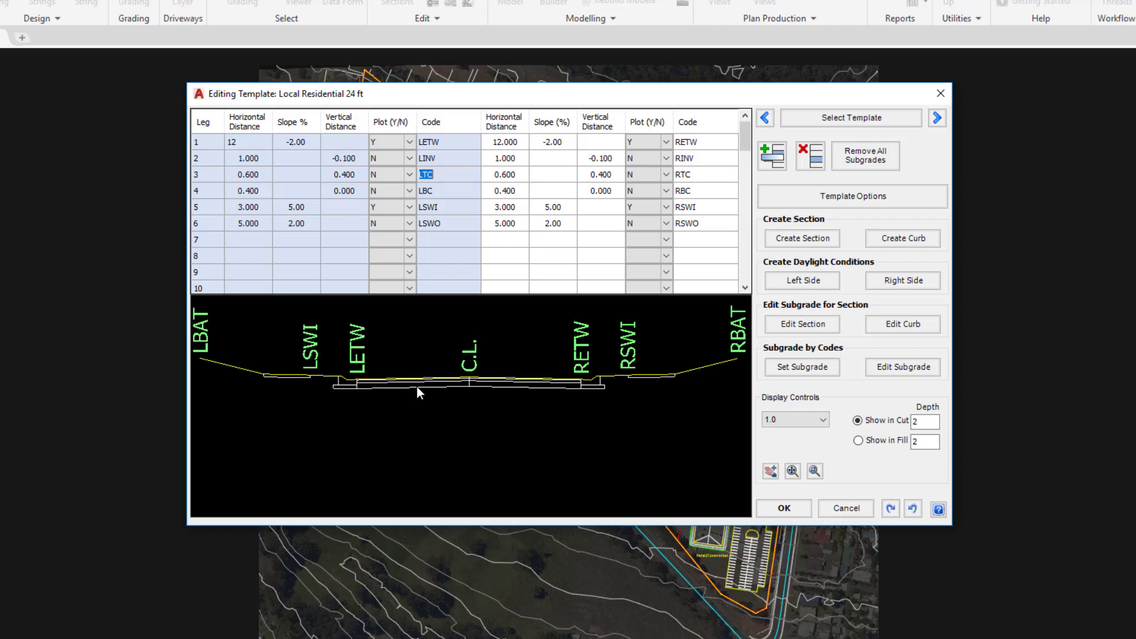
left_click(443, 222)
left_click(437, 241)
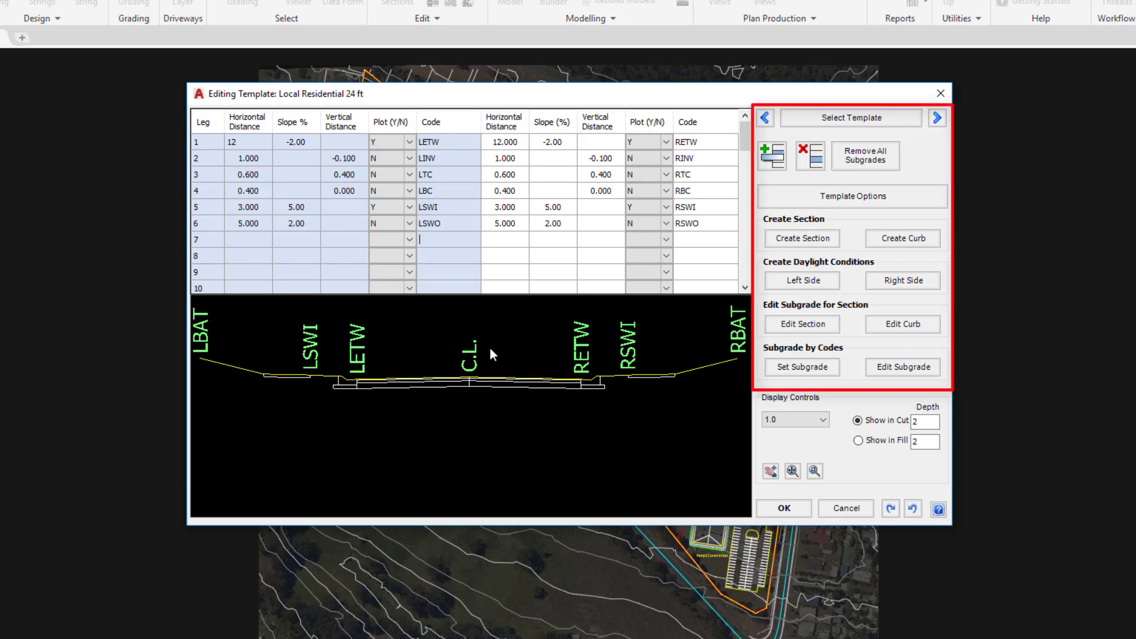
Browse the Local and Public templates available for selection, keeping the current template.
left_click(814, 122)
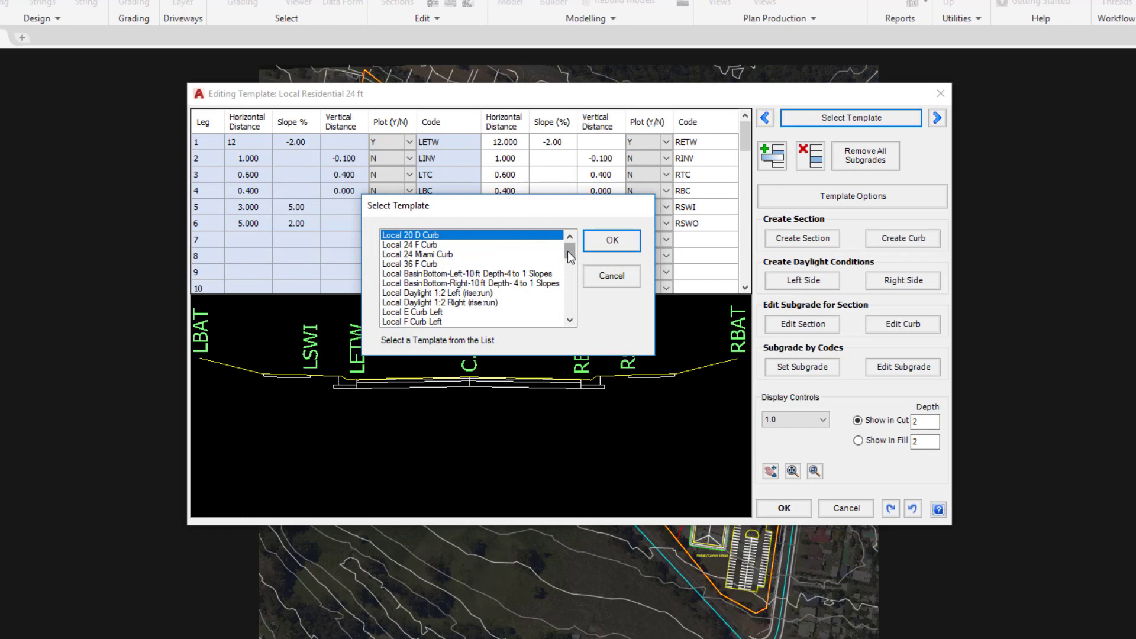
left_click_drag(568, 254, 574, 281)
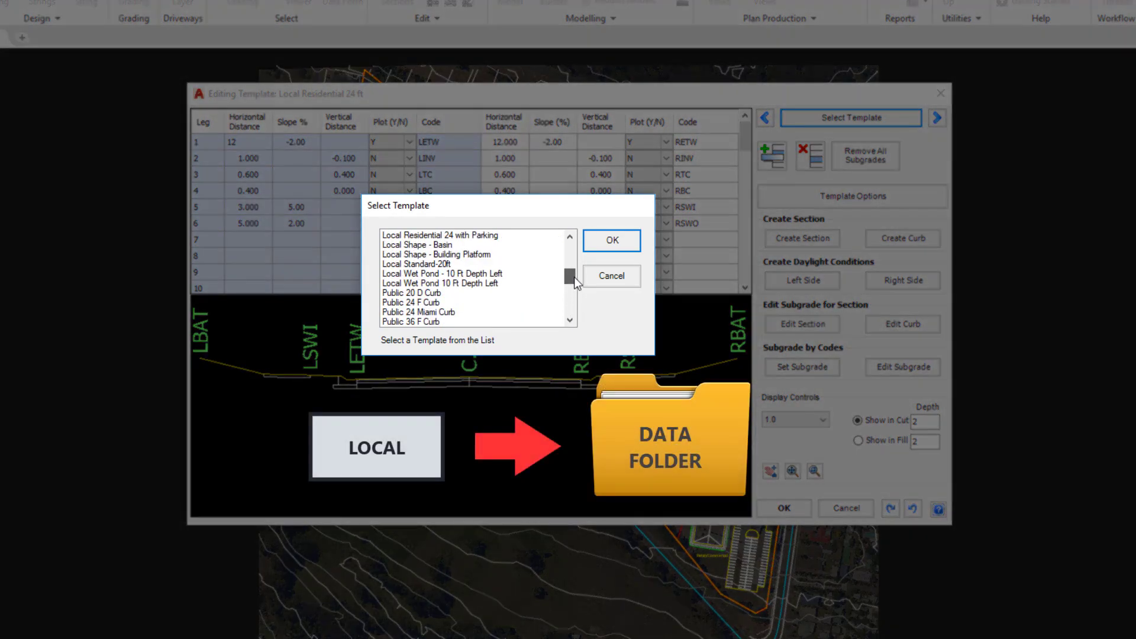
left_click_drag(574, 277, 581, 252)
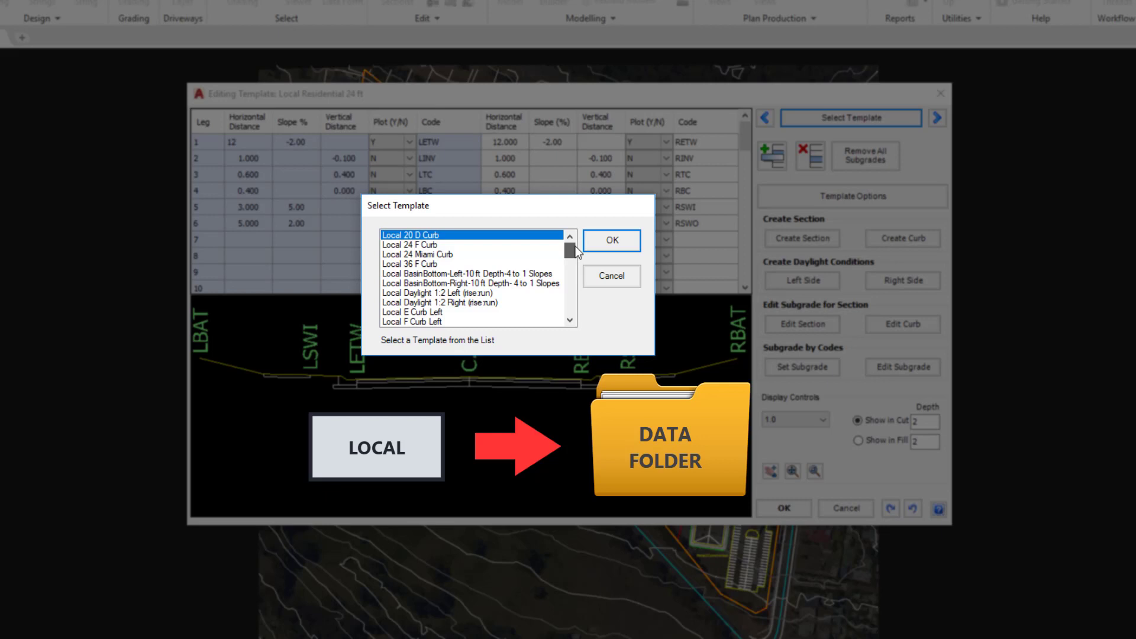
left_click_drag(575, 246, 569, 287)
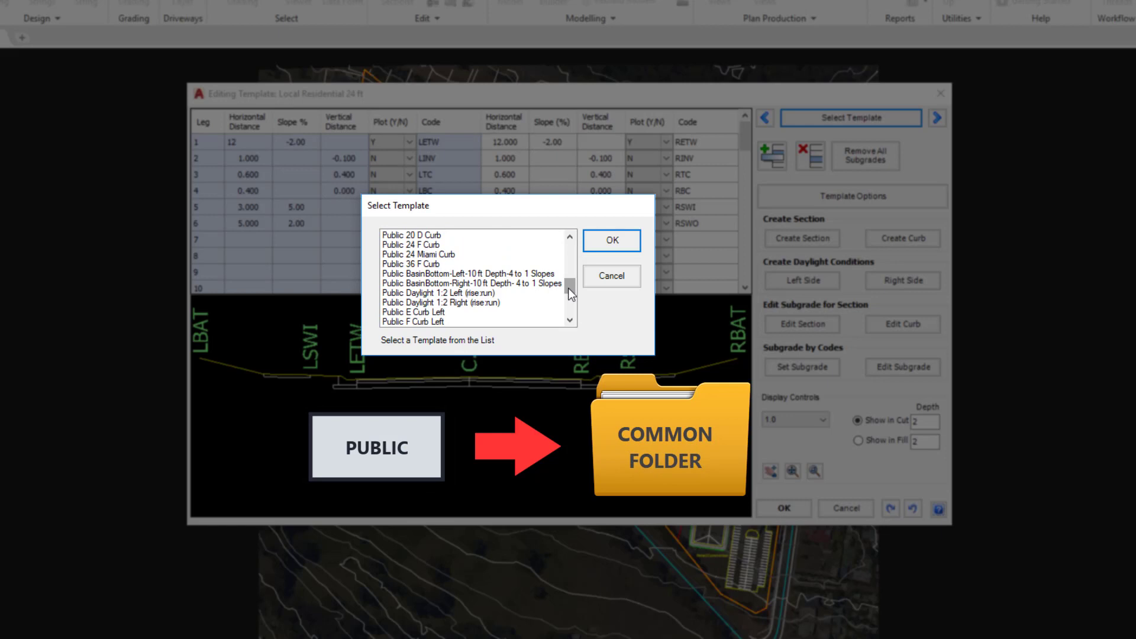
left_click_drag(568, 287, 569, 249)
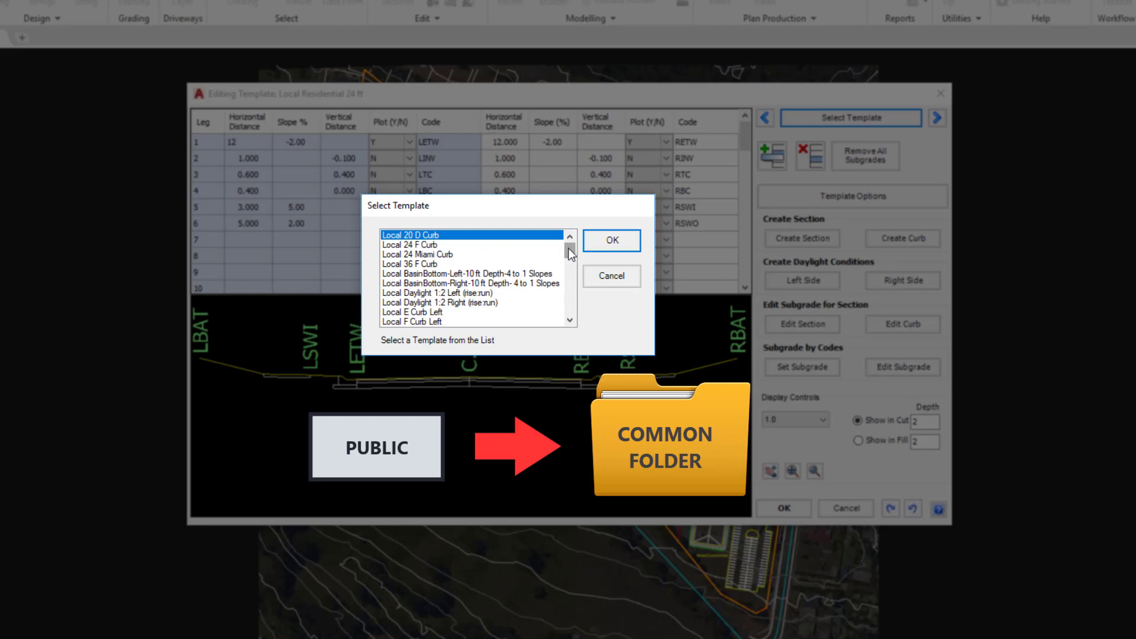
left_click_drag(573, 248, 570, 286)
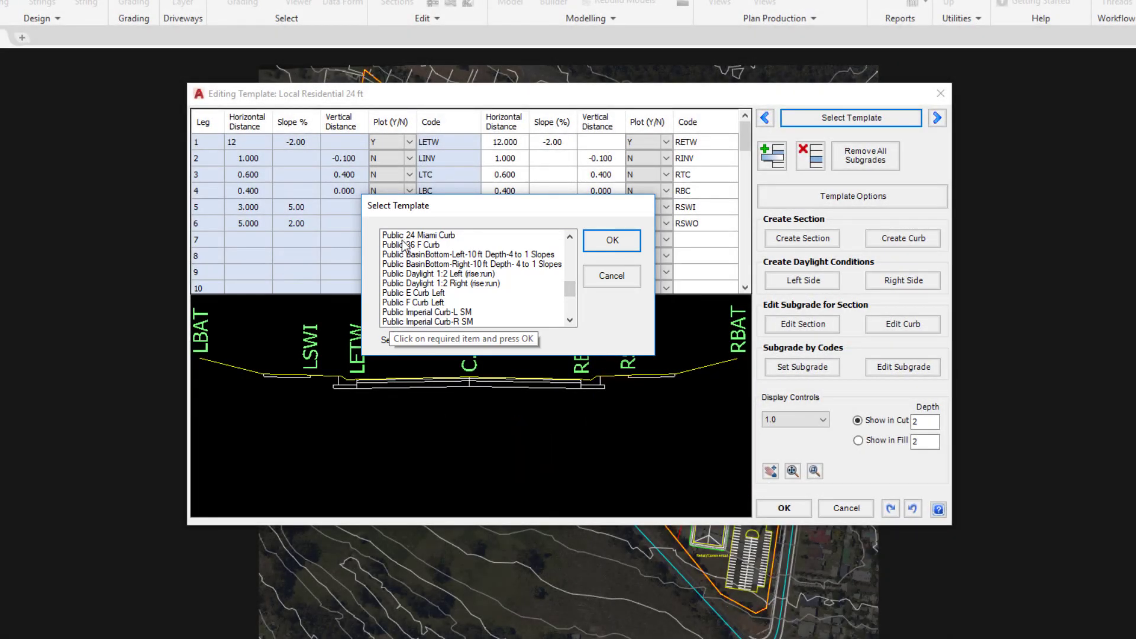
left_click(612, 278)
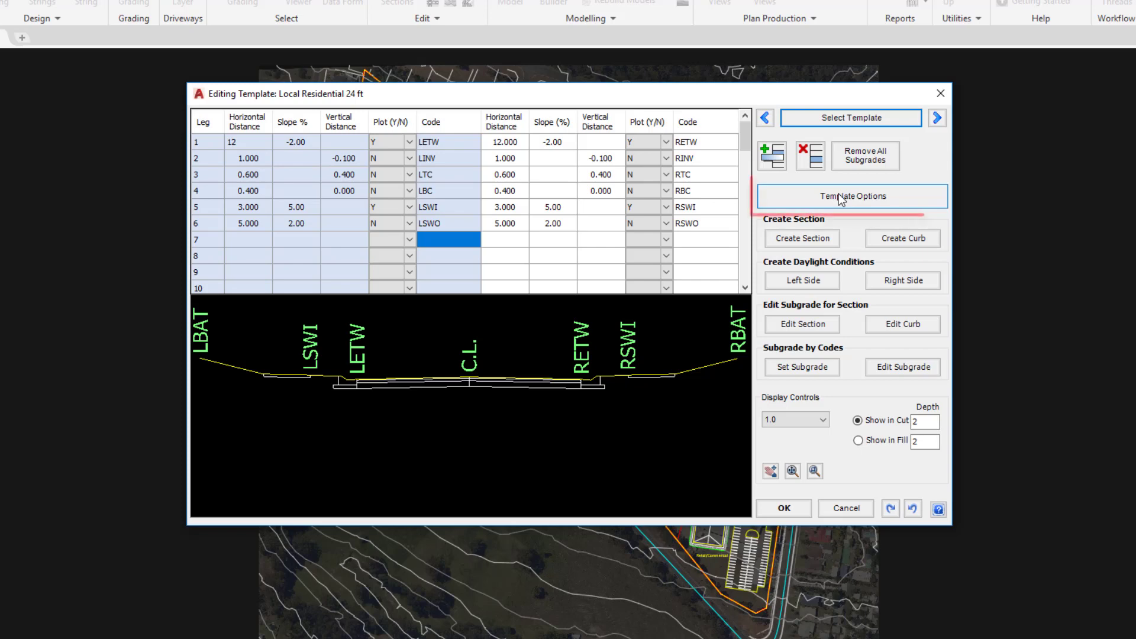
Review the template options for creating templates, copying them to the local or global library, deleting and renaming.
left_click(792, 194)
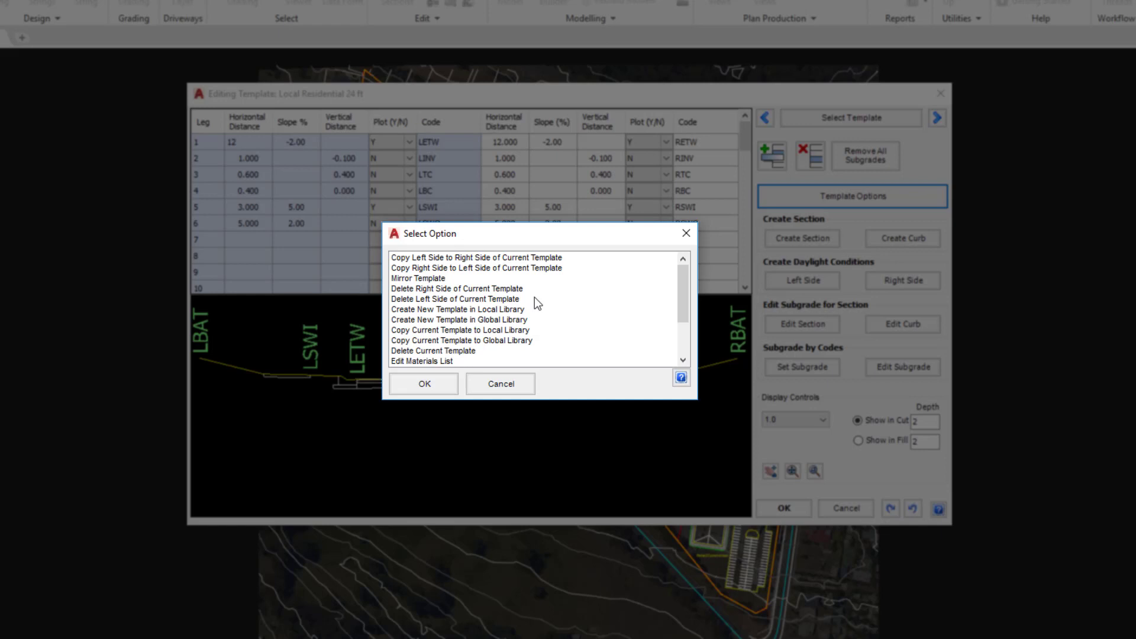
left_click(493, 309)
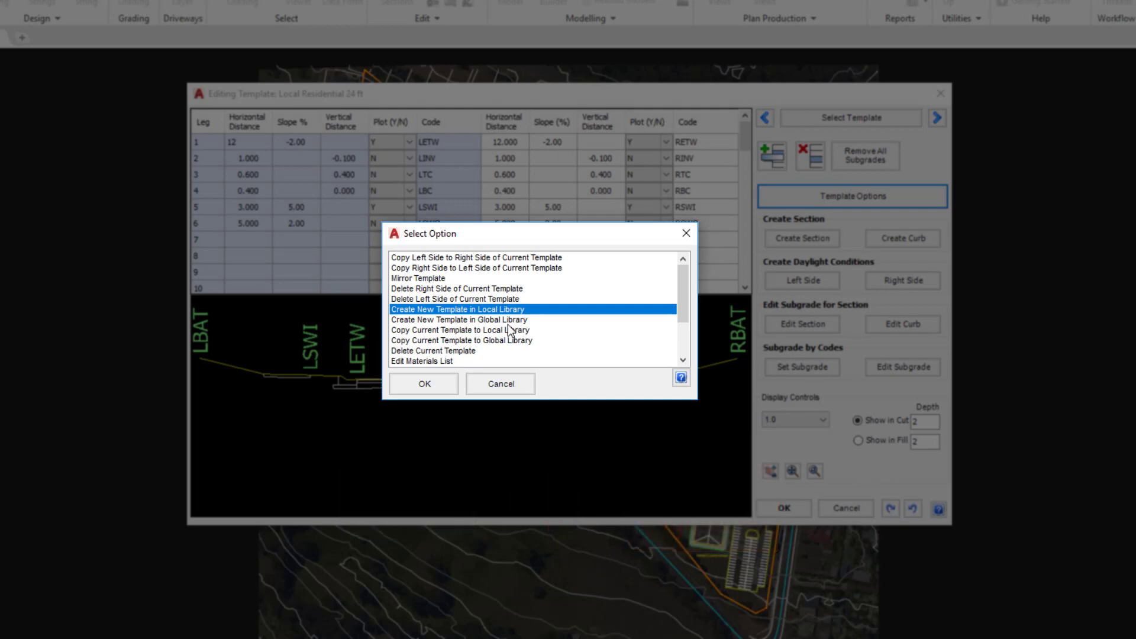
left_click(505, 330)
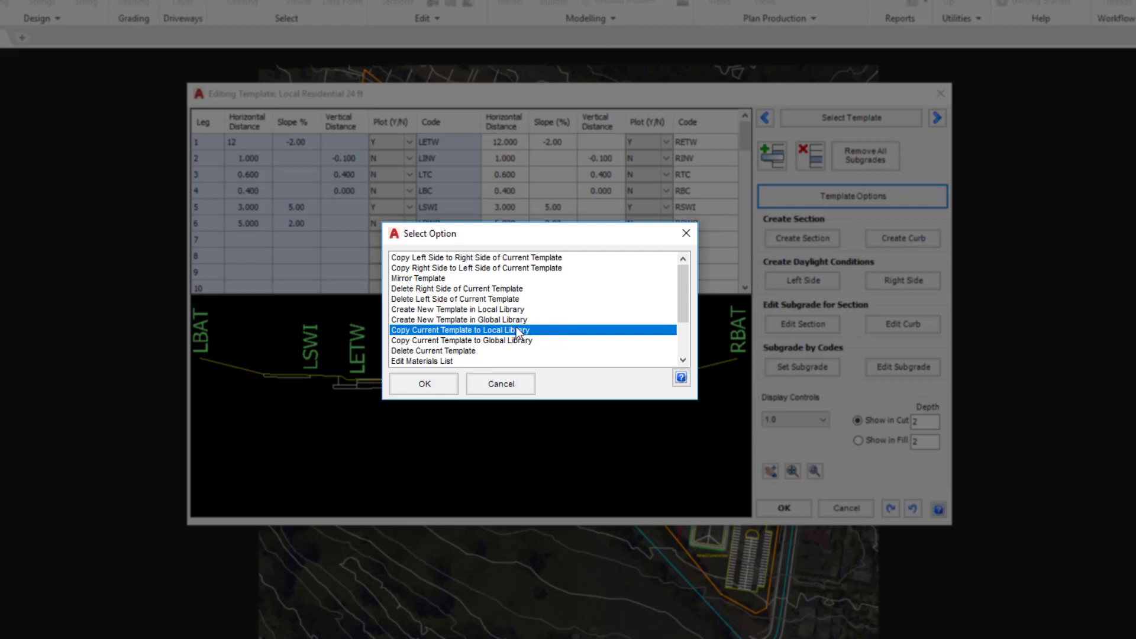
left_click(499, 340)
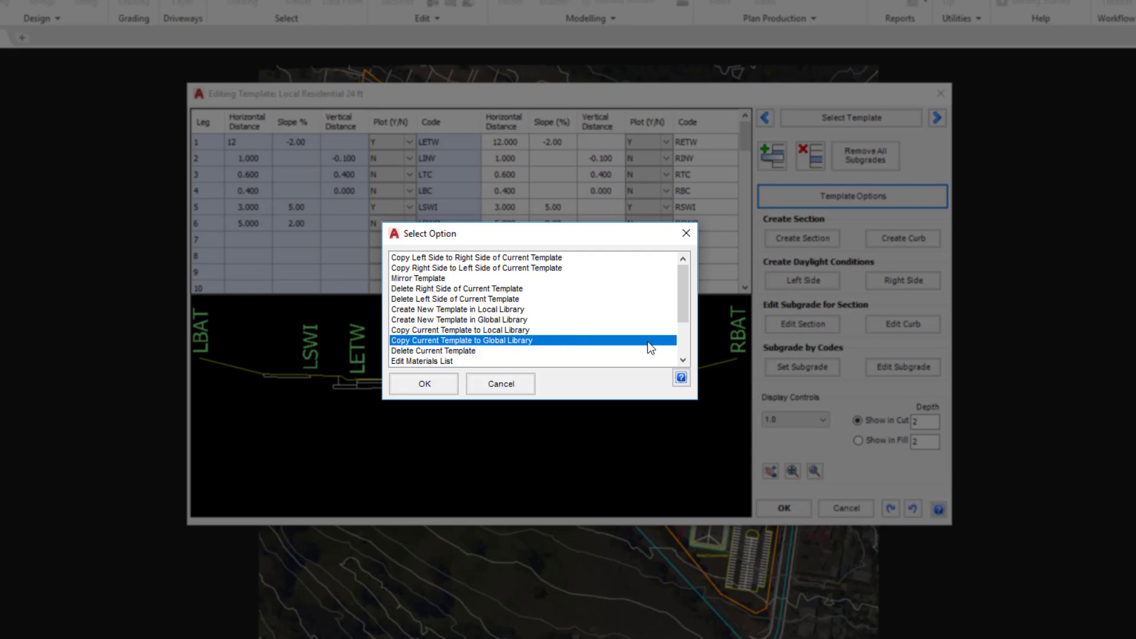
left_click_drag(682, 306, 686, 344)
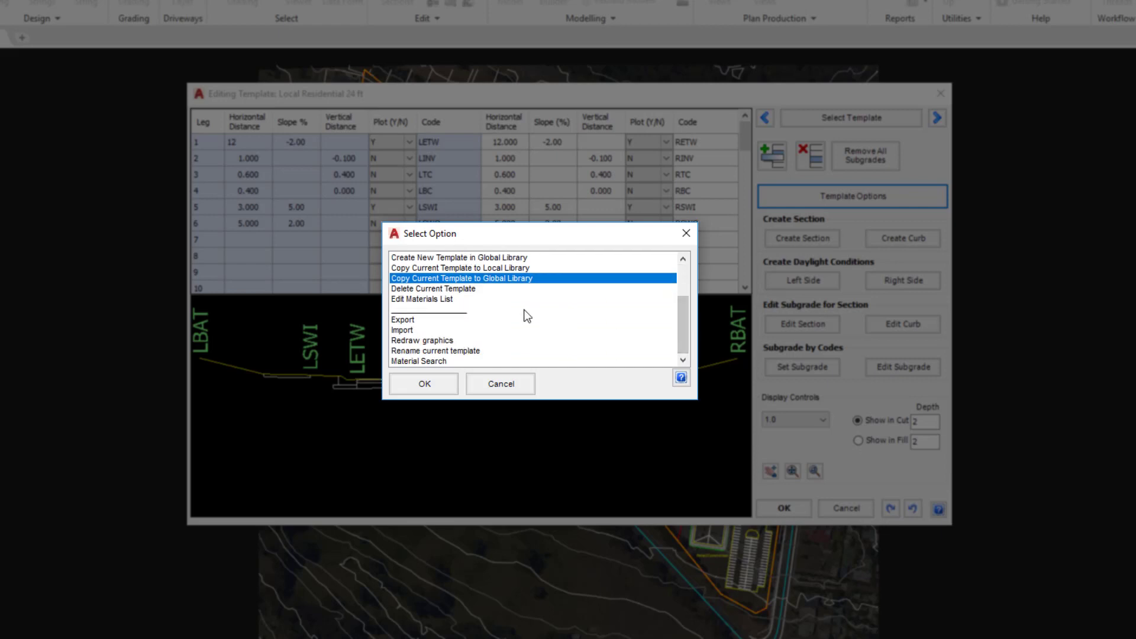
left_click(449, 289)
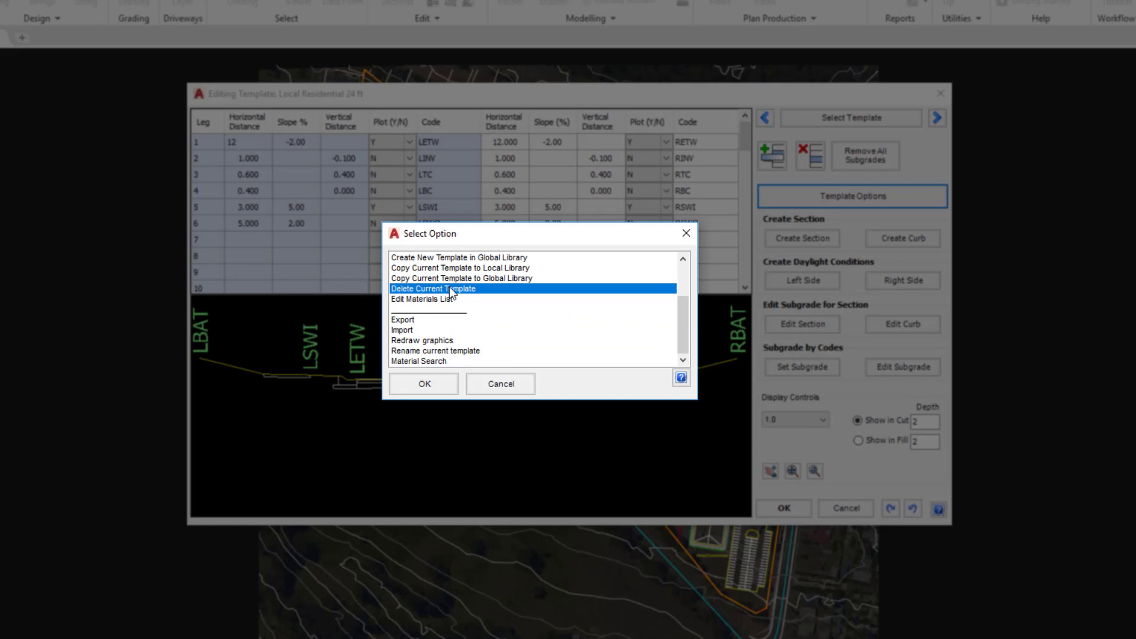
left_click(425, 352)
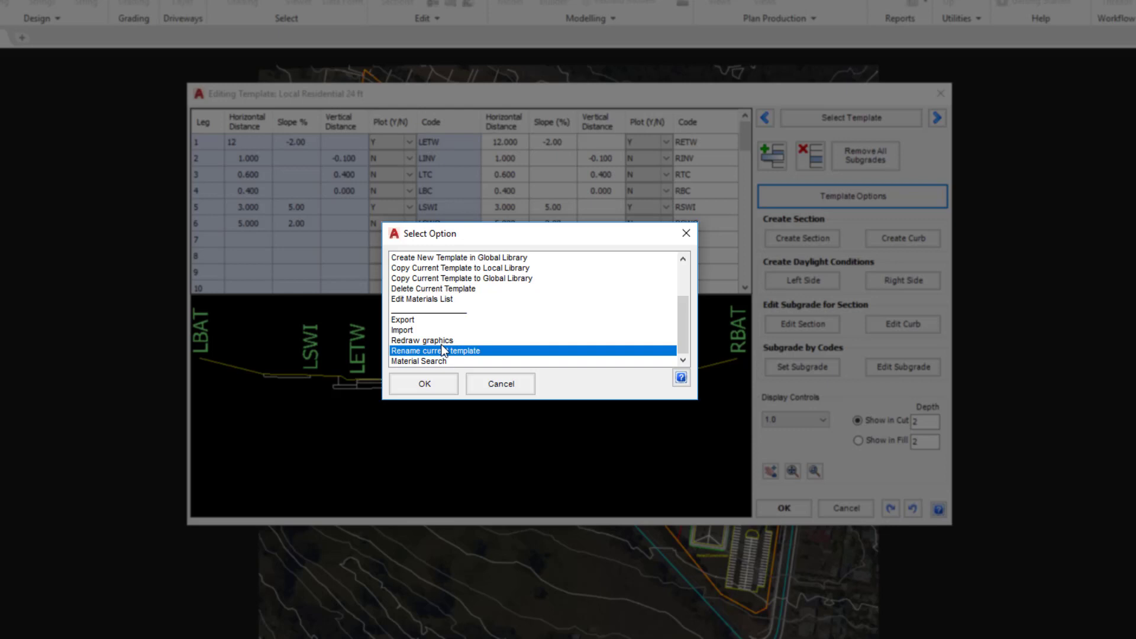
Add Seal, Pave1 and Pave2 to the local materials list and apply the changes.
left_click(438, 300)
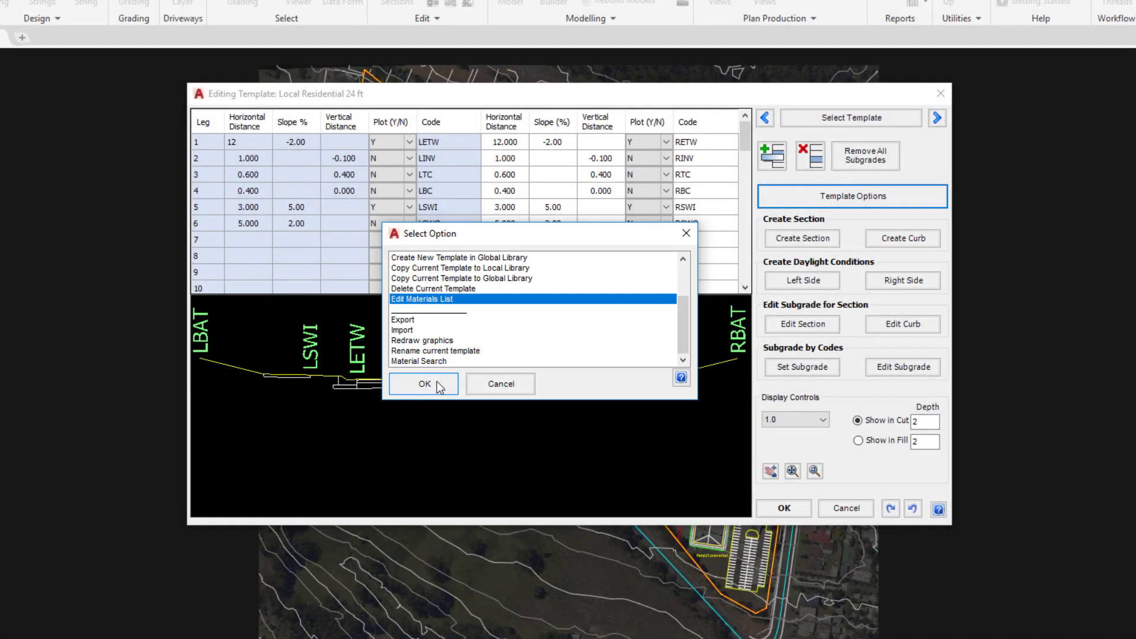
left_click(425, 383)
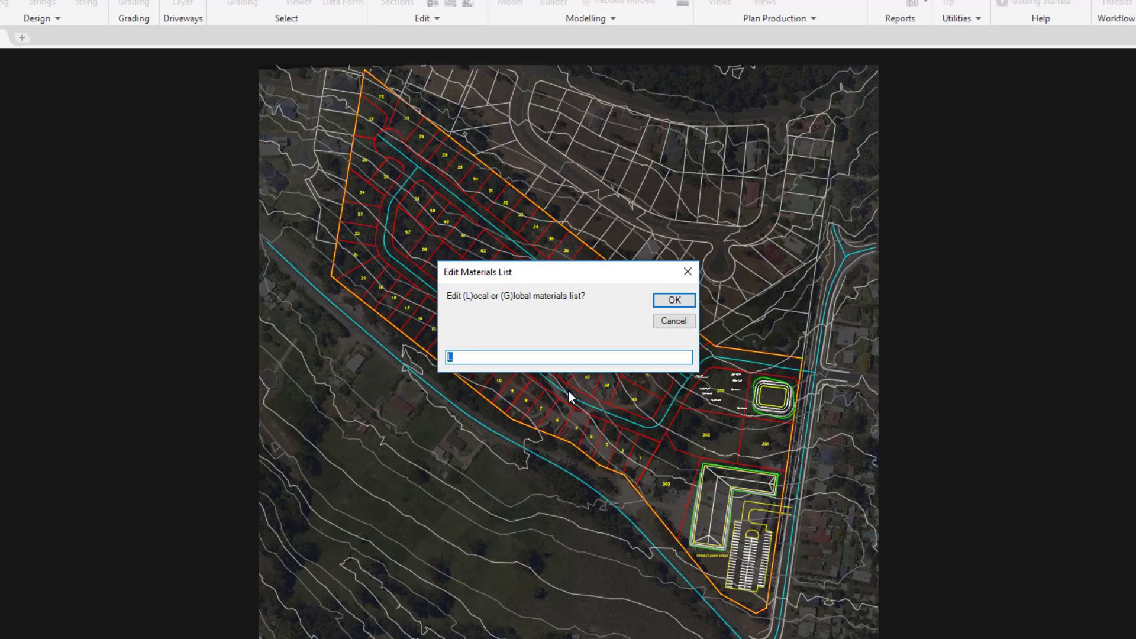
left_click(675, 301)
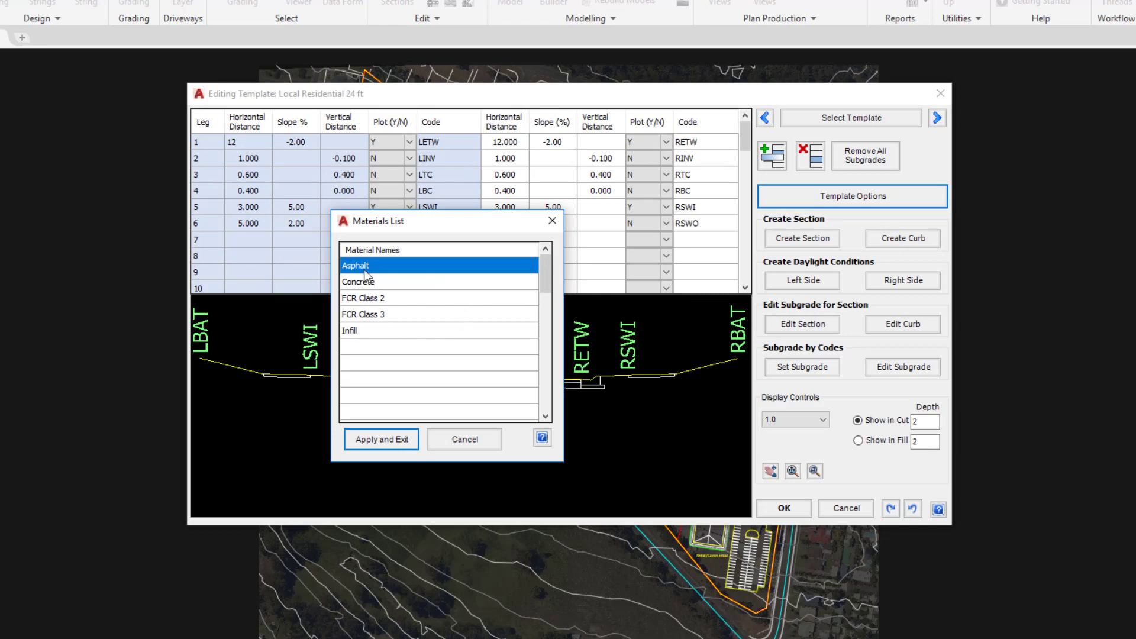
left_click(388, 282)
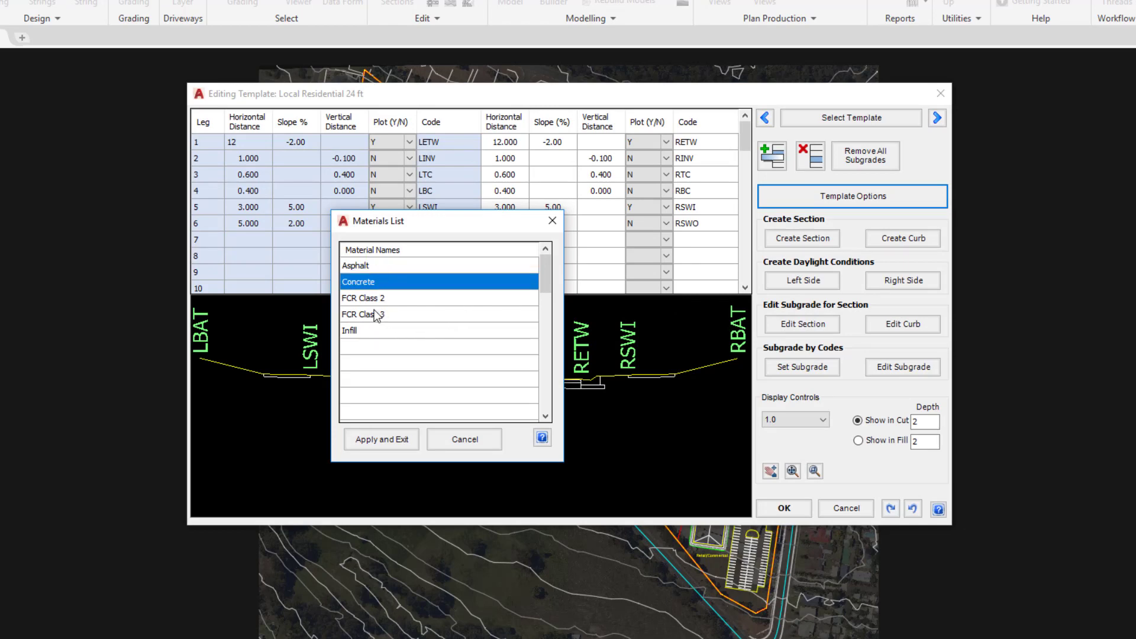
double_click(377, 267)
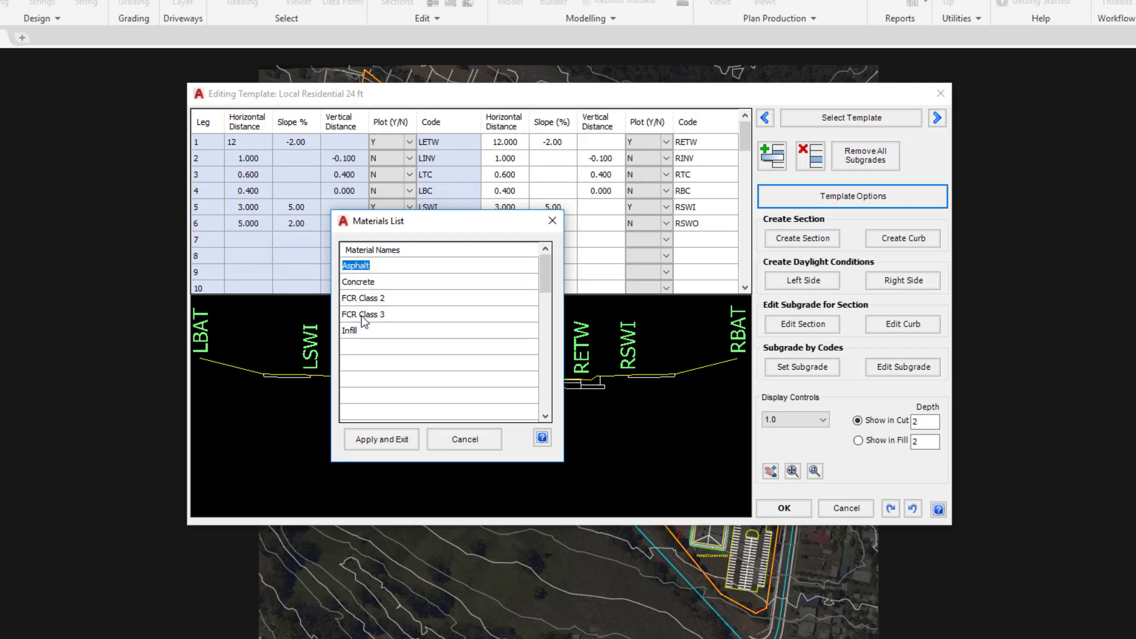
double_click(357, 348)
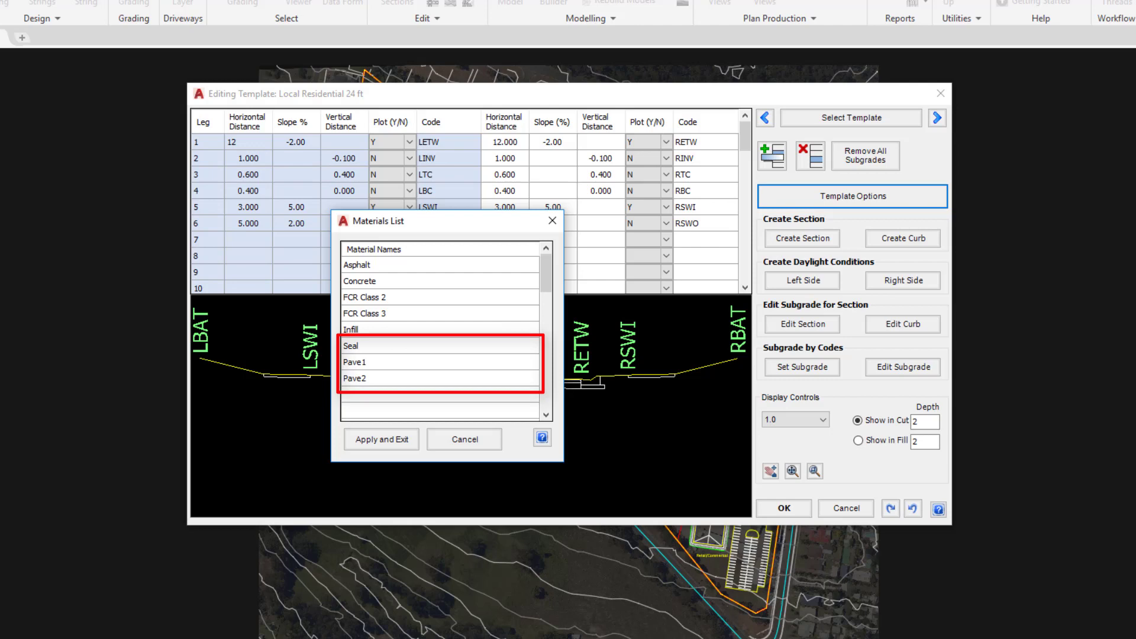
left_click(369, 439)
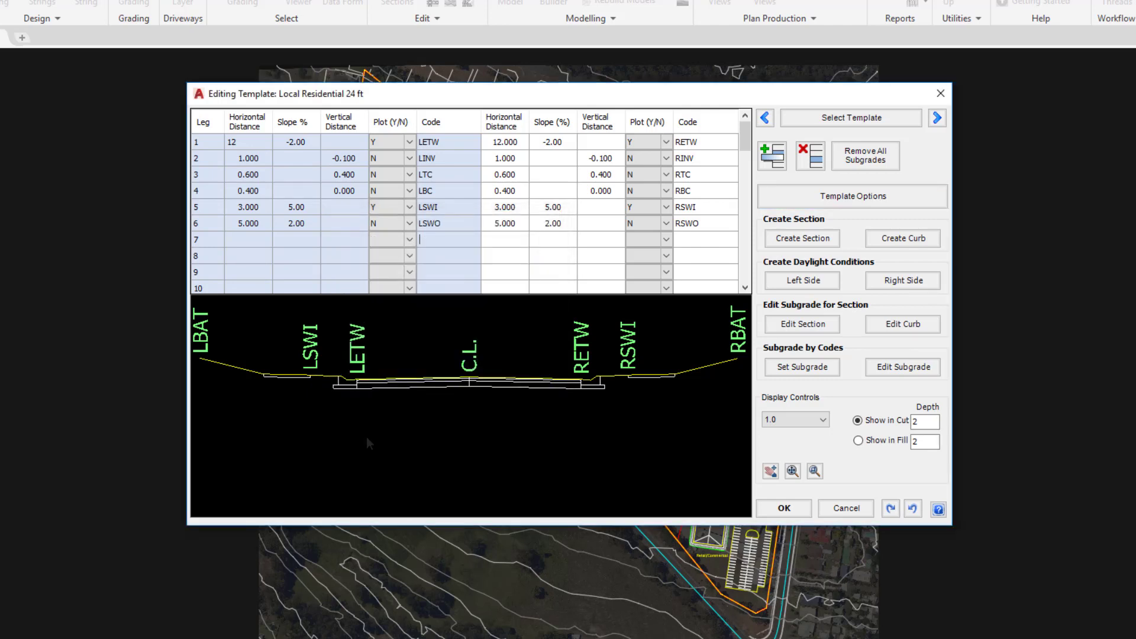